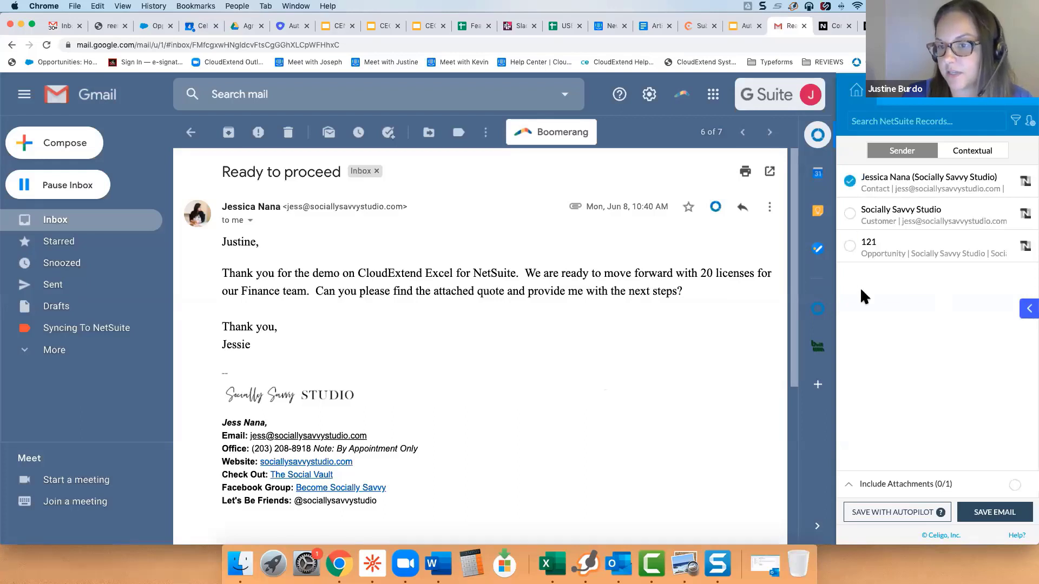
Add the opportunity record to the selected contact and save the "Ready to proceed" email to both with Autopilot.
left_click(850, 246)
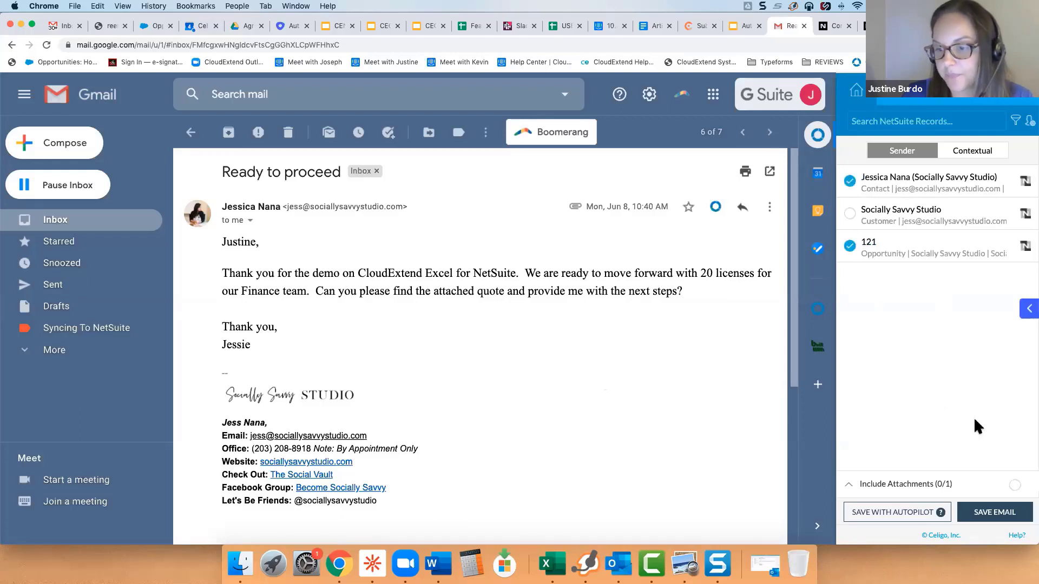
left_click(905, 514)
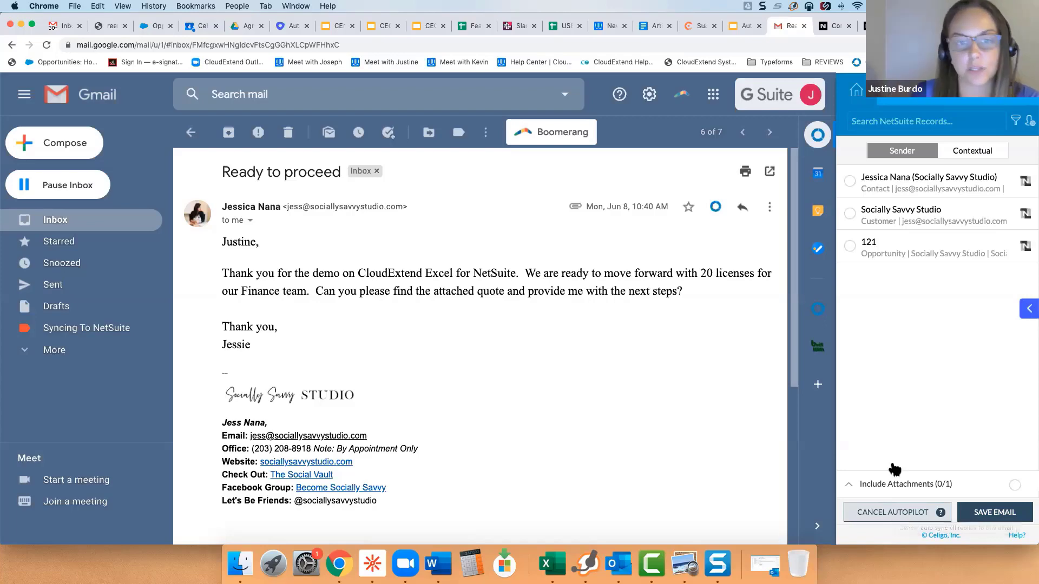
Return to the inbox and open the invoice conversation to view the NetSuite record it is saved to.
left_click(89, 221)
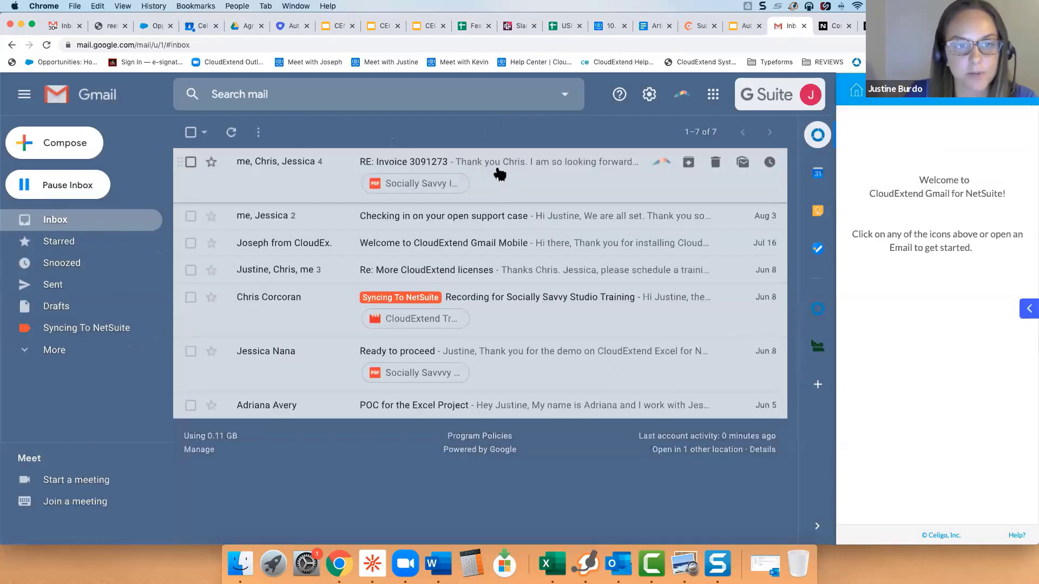
key("Return")
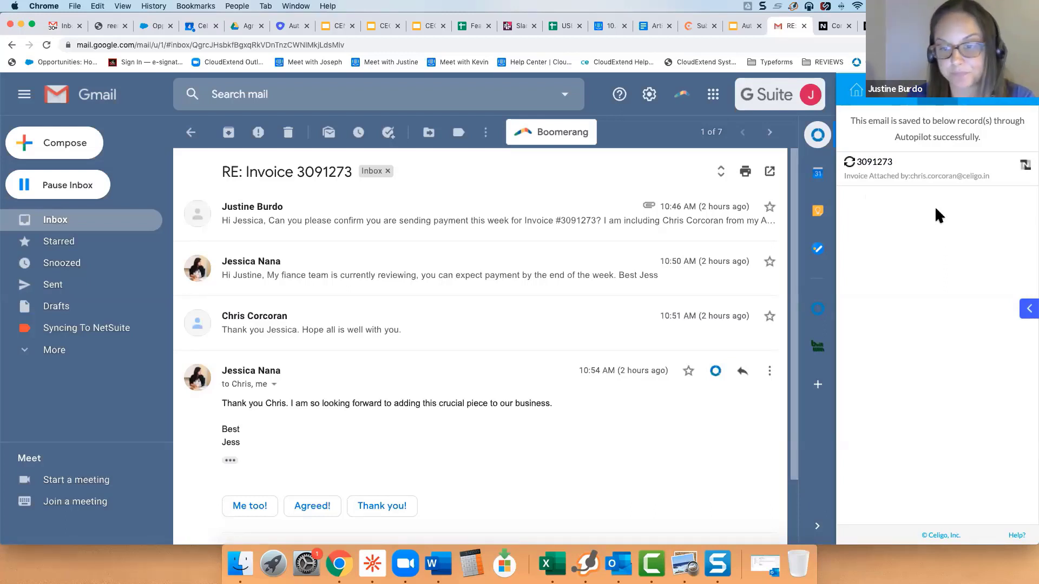
Compose an email to the Socially Savvy Studio contact with the subject "Test" and send it through CloudExtend.
left_click(70, 147)
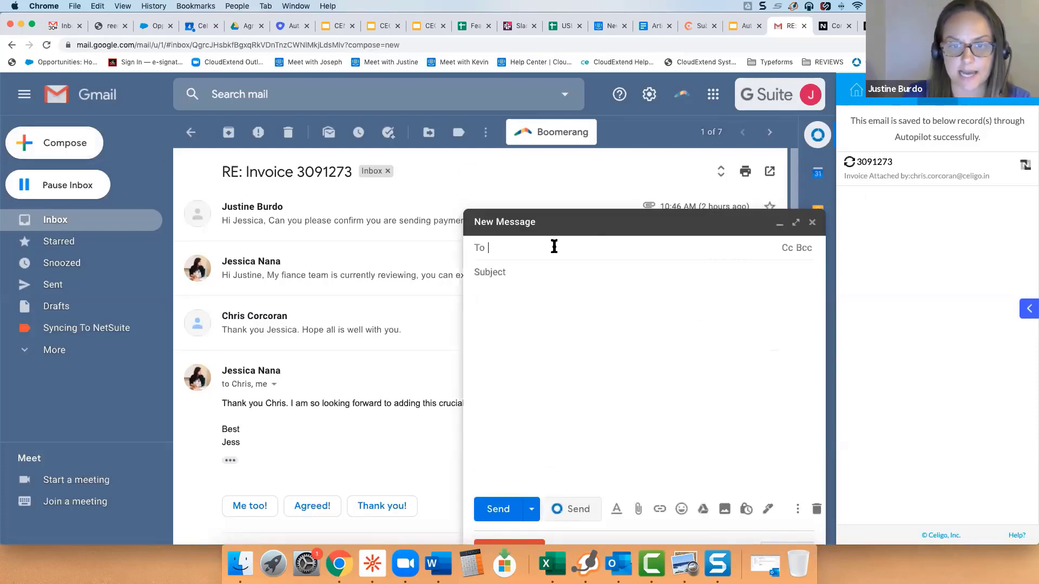
type("Jess")
left_click(639, 277)
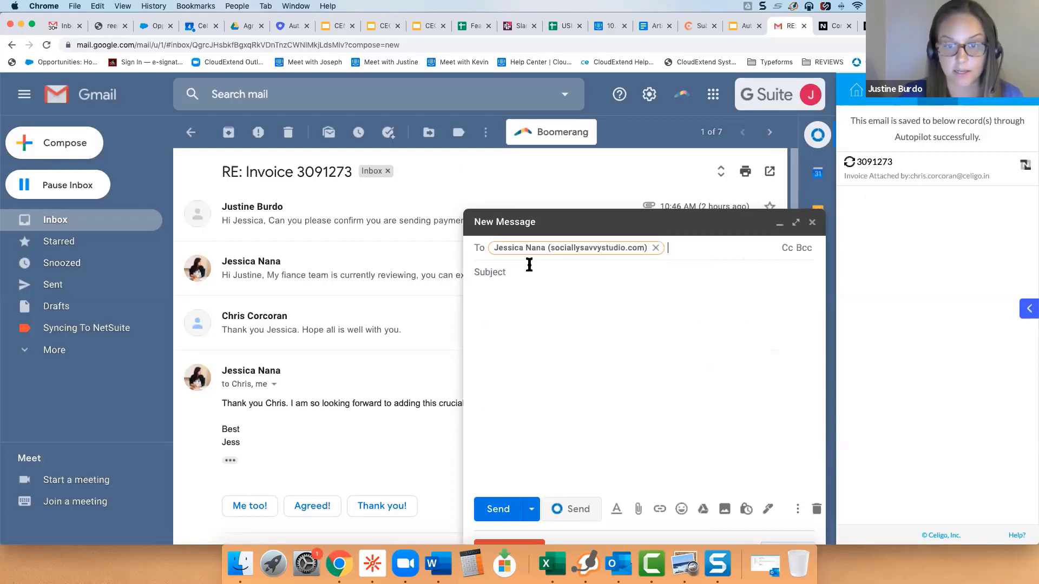
type("Test")
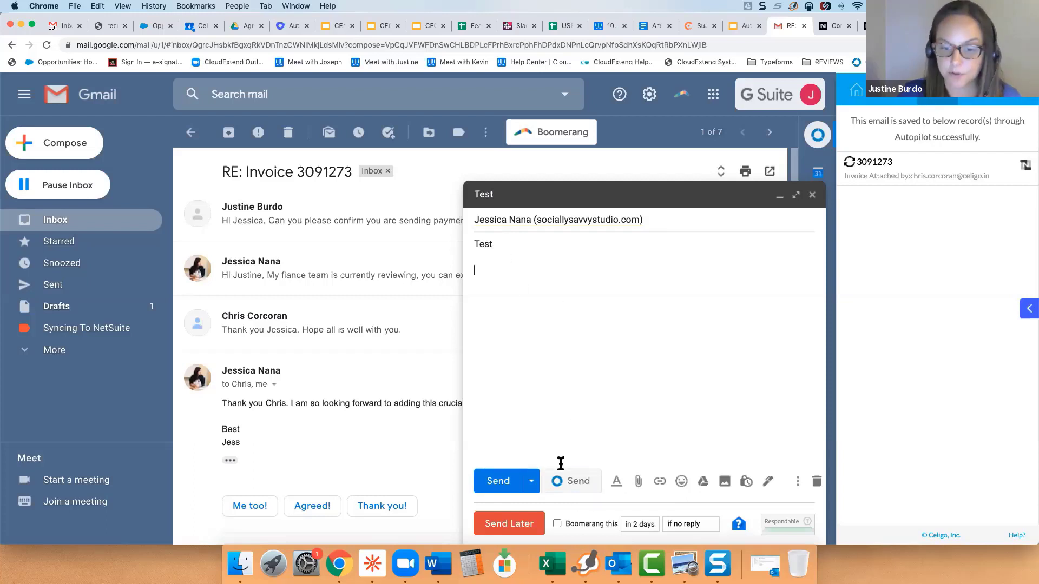
left_click(574, 487)
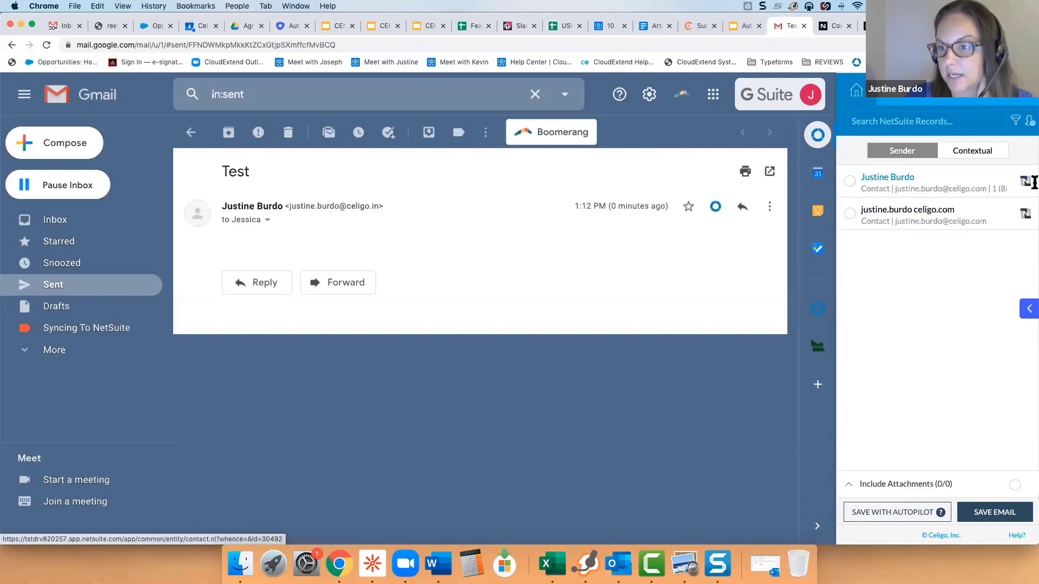
Open the sender's first matched contact record in NetSuite and review the messages under its communication details.
left_click(1024, 183)
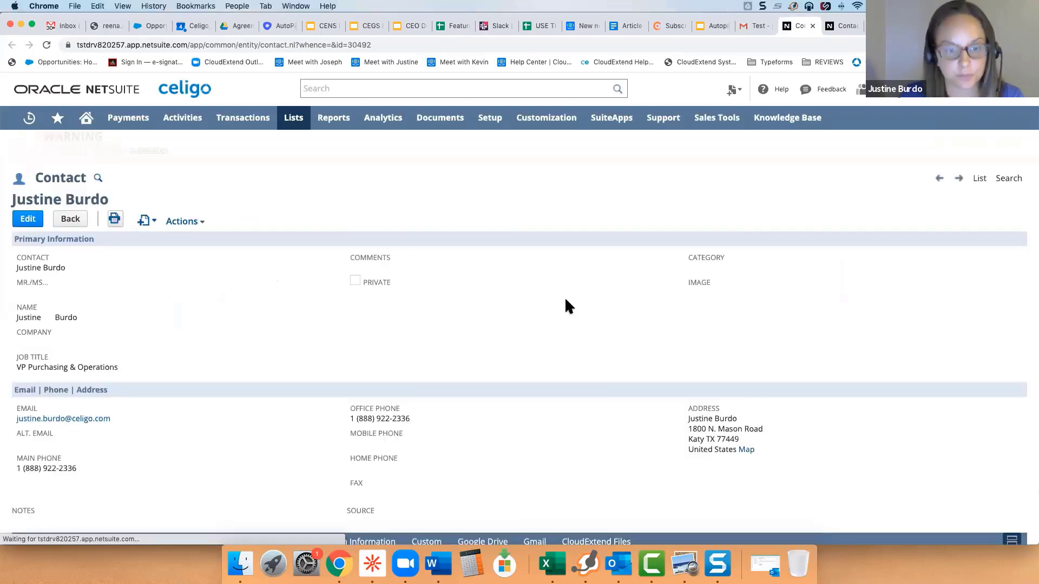
scroll(563, 297, "down", 4)
left_click(123, 399)
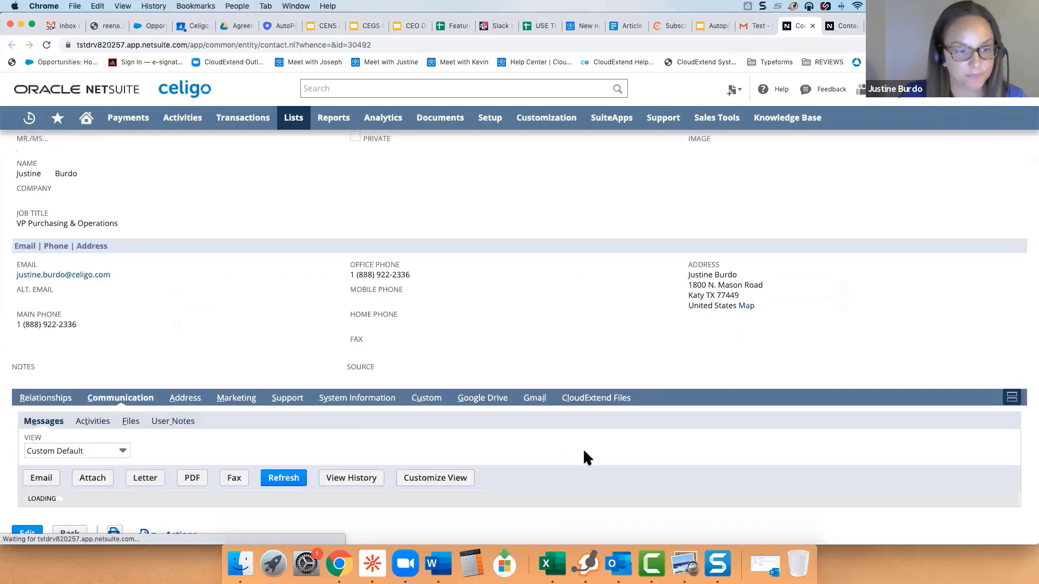
scroll(582, 448, "down", 3)
scroll(738, 461, "down", 3)
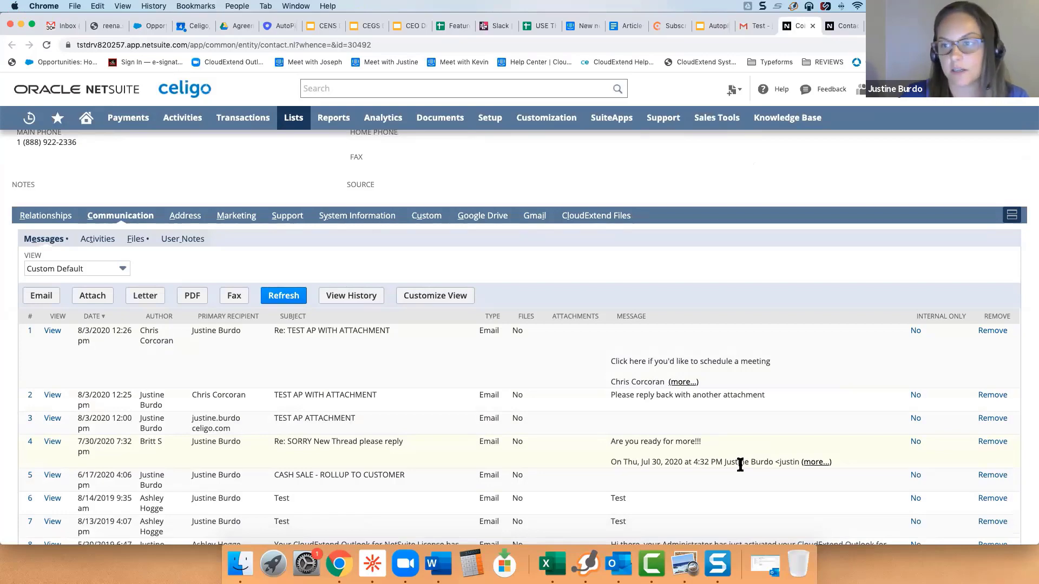
scroll(740, 464, "down", 2)
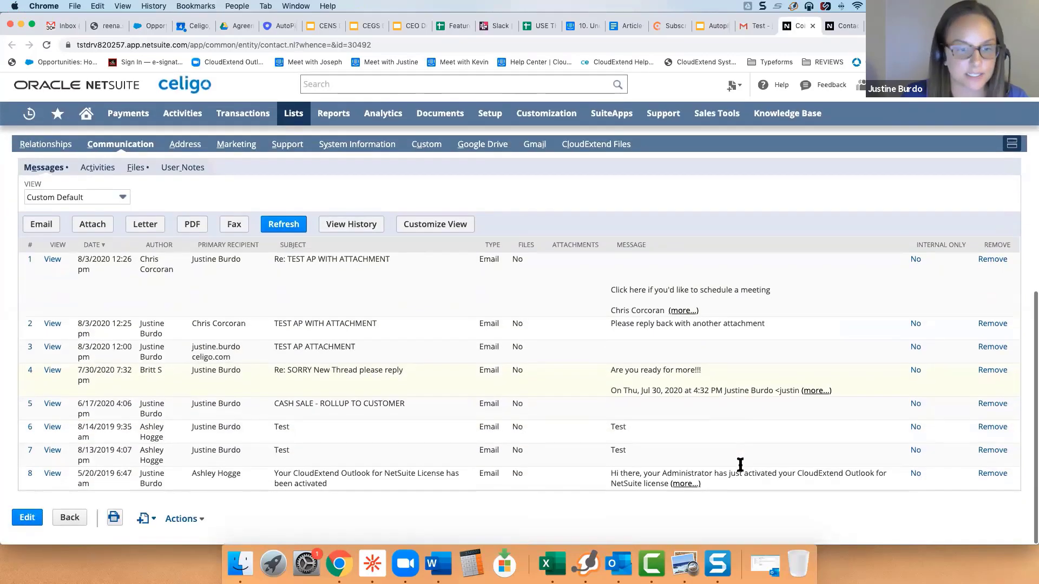
scroll(741, 467, "up", 2)
scroll(738, 461, "up", 3)
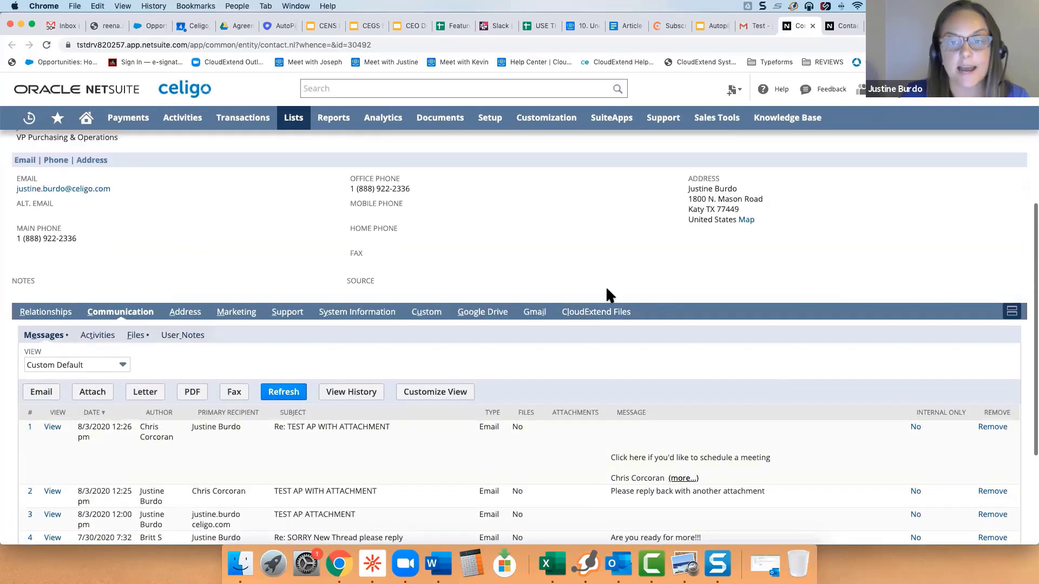
Examine the Gmail emails attached to the contact record, including their attachments and direction.
left_click(532, 312)
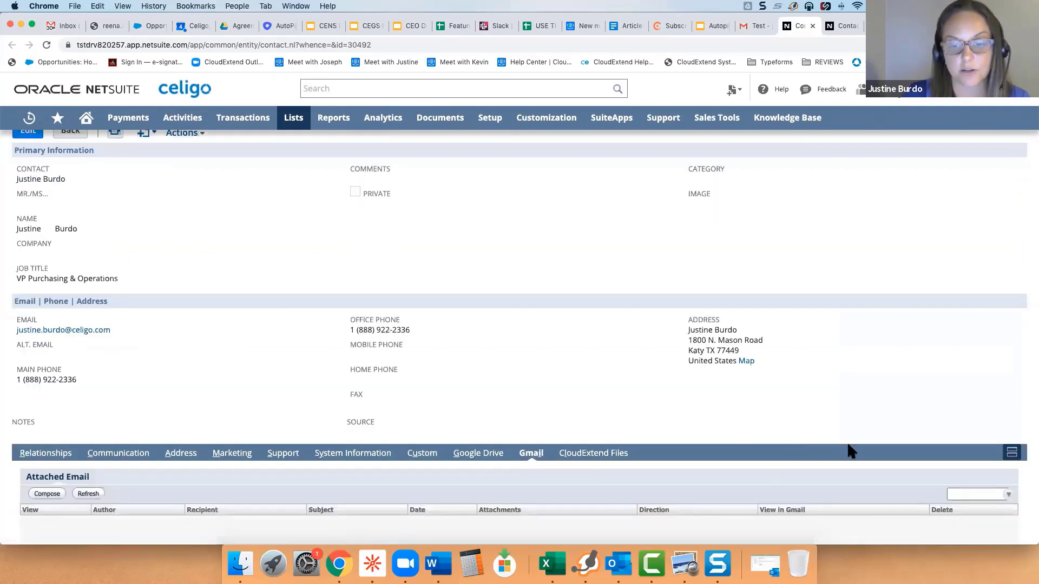
scroll(847, 448, "down", 4)
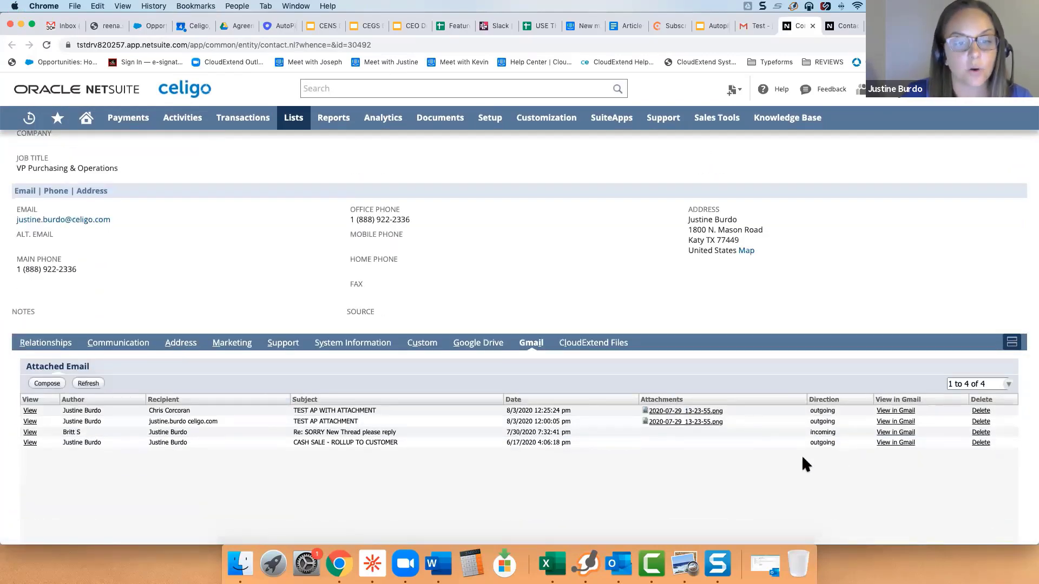
scroll(806, 464, "down", 1)
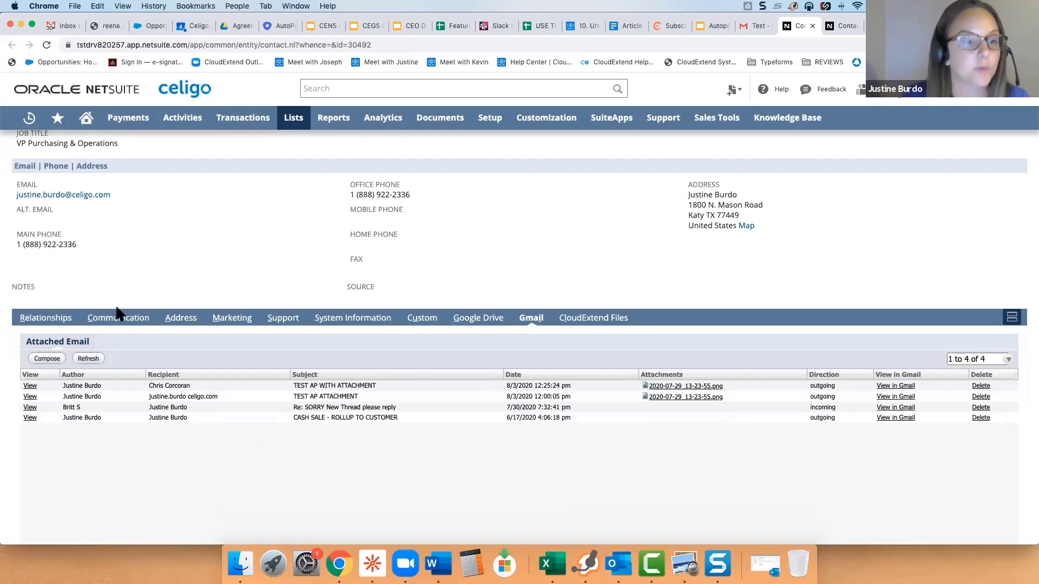
scroll(121, 313, "up", 1)
scroll(121, 317, "up", 5)
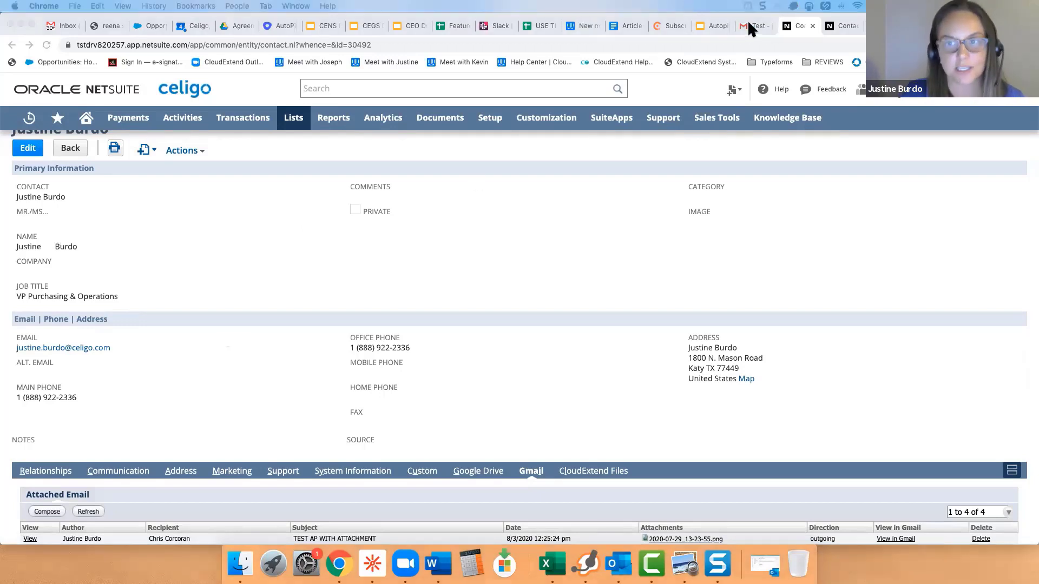
Switch back to the sent "Test" email in Gmail.
left_click(470, 349)
left_click(758, 26)
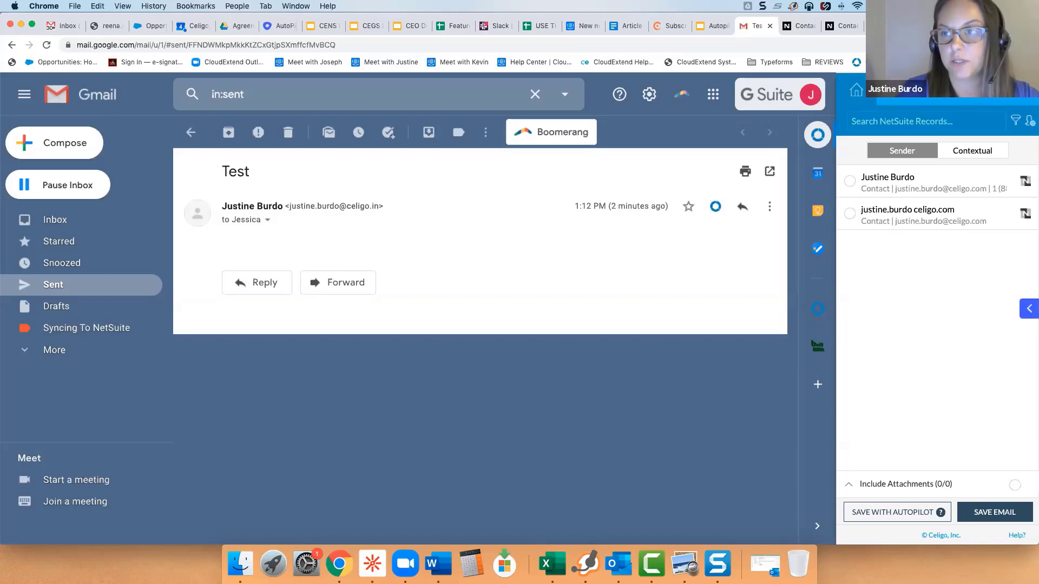
left_click(887, 26)
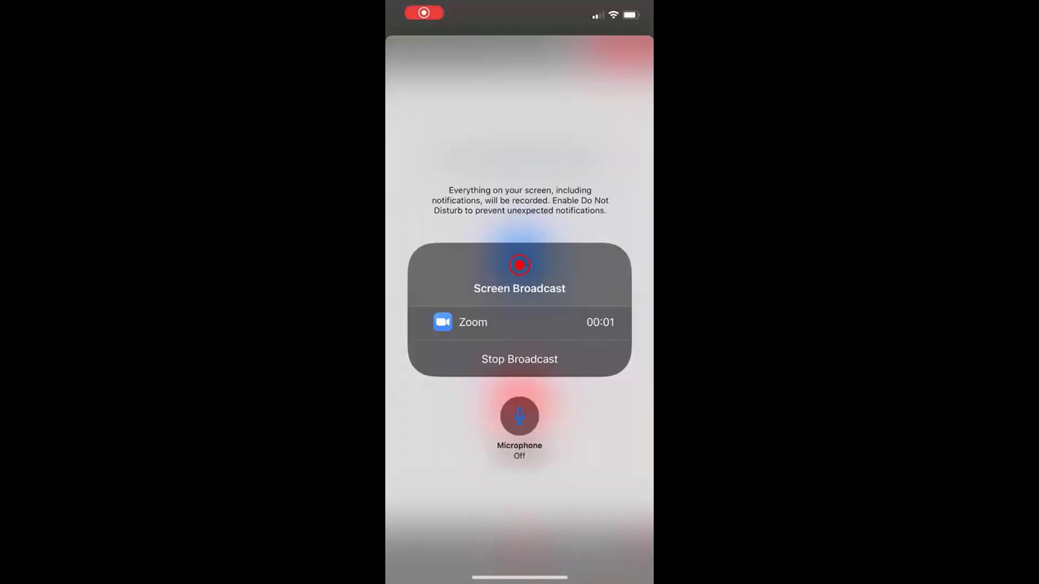
Open the App Store on the phone and search for "Gmail".
left_click_drag(519, 578, 511, 422)
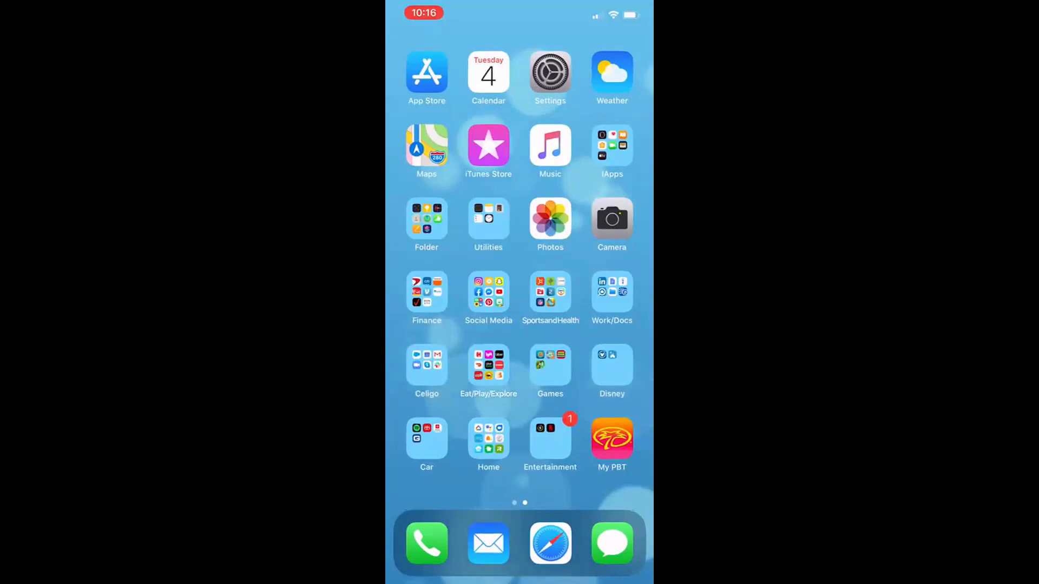
left_click(427, 72)
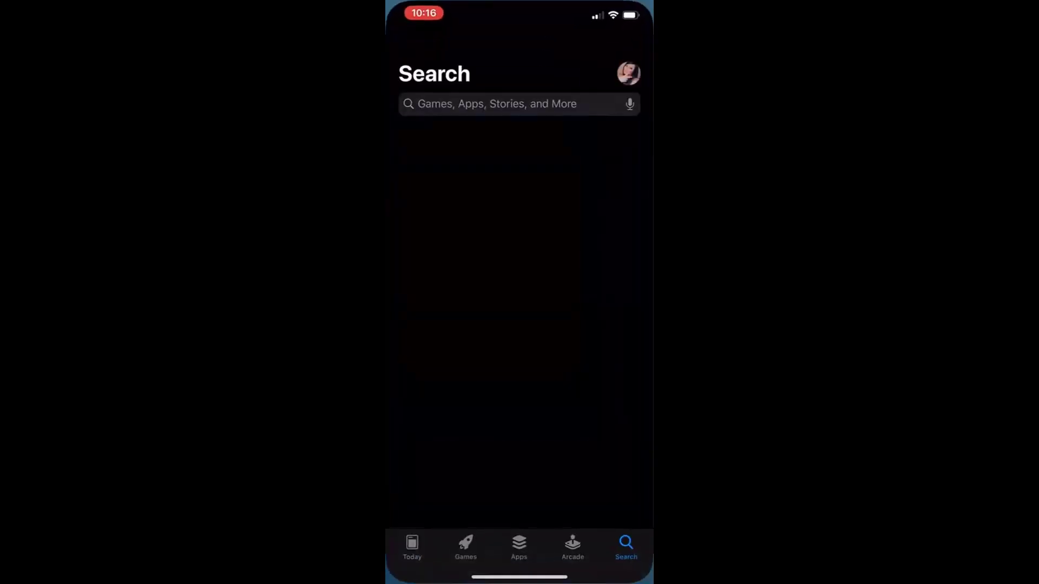
left_click(490, 103)
type("Gmail")
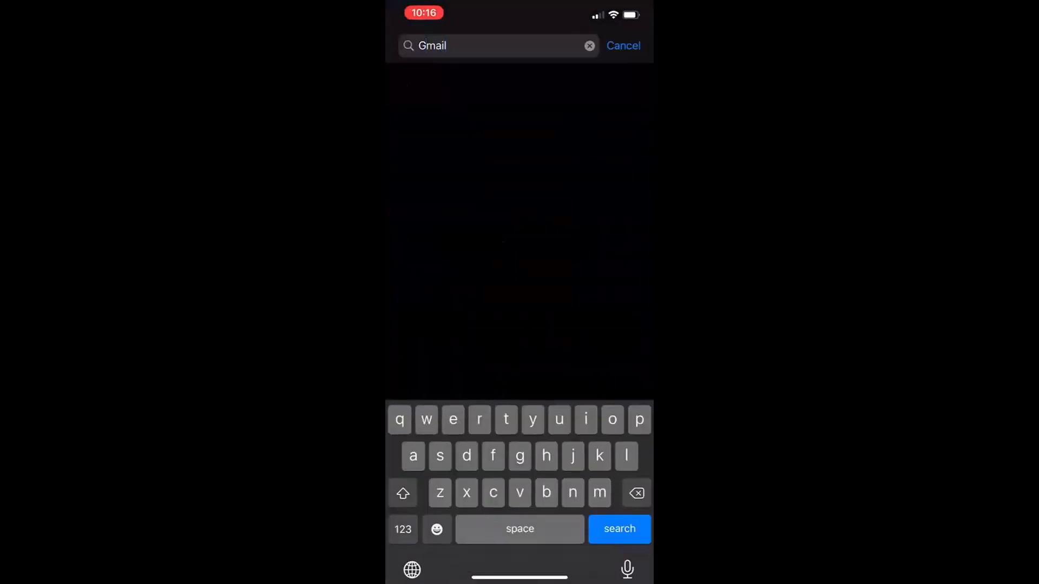
key("Return")
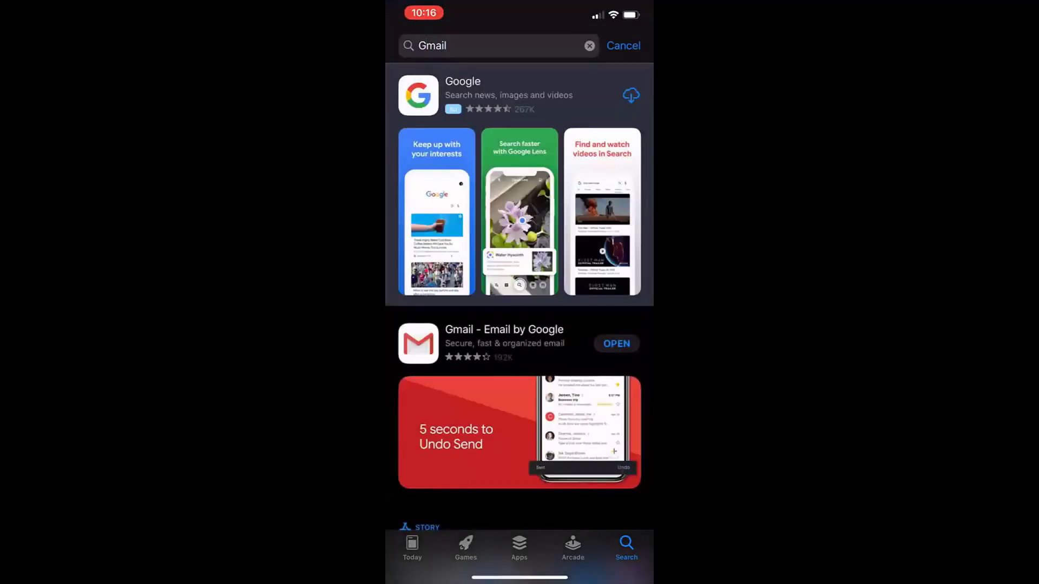
Switch to the Gmail app in the phone's Celigo folder and open the "Checking in on your open support case" email.
left_click_drag(519, 578, 526, 422)
left_click(519, 541)
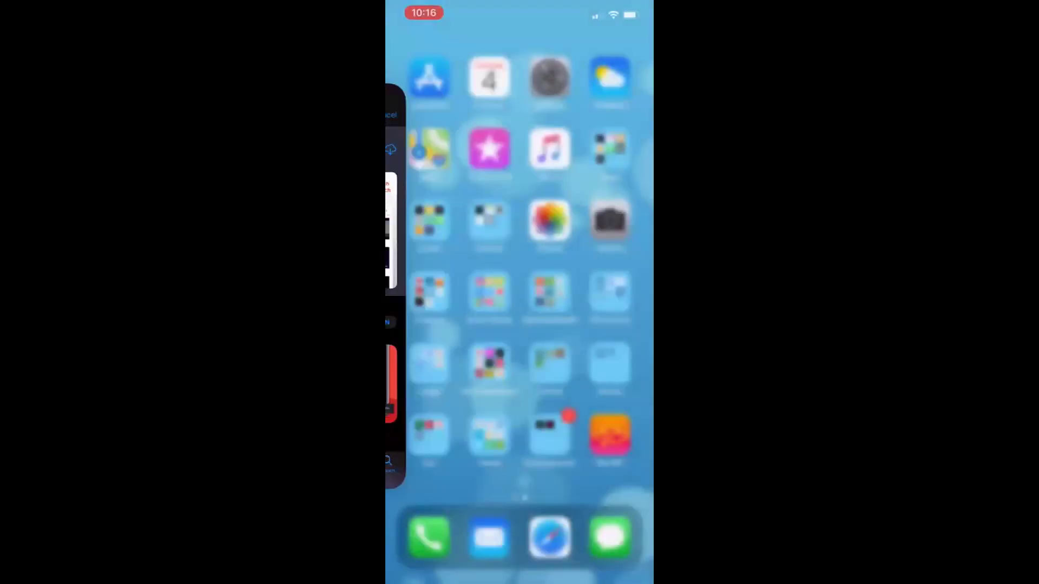
left_click(429, 363)
left_click(579, 225)
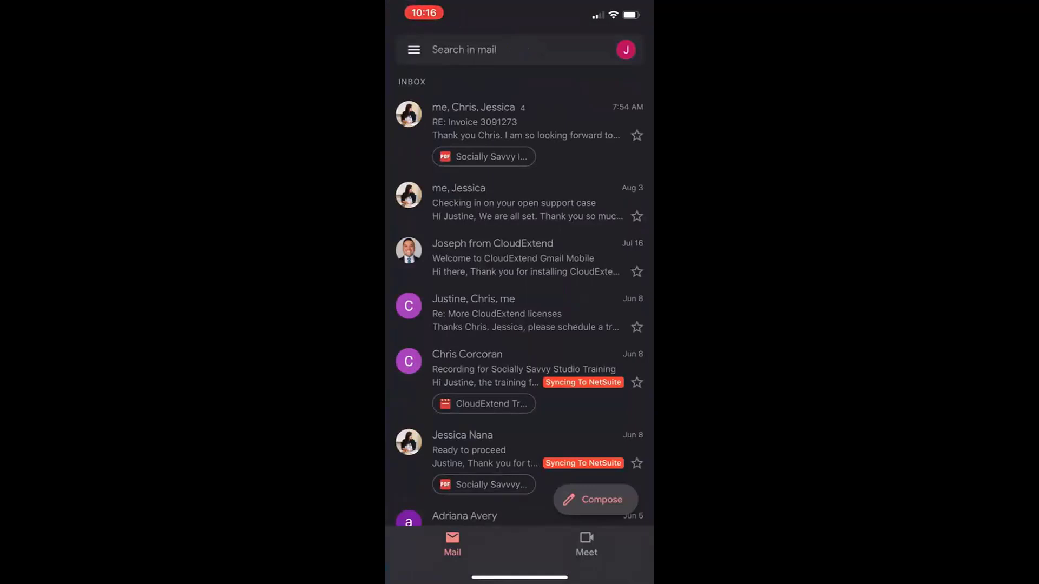
left_click(519, 202)
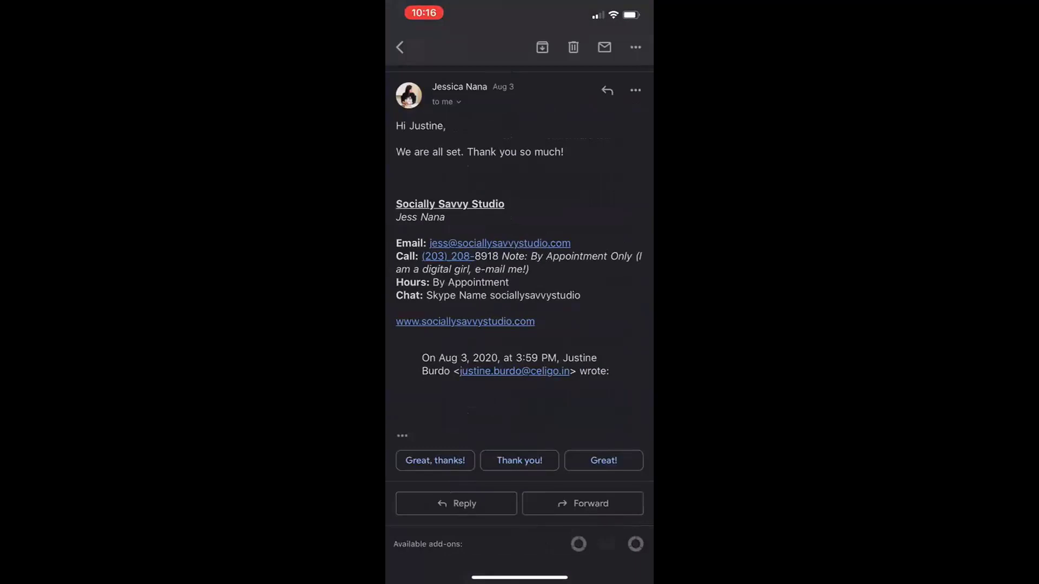
Attach the open email to its matched NetSuite contact record with the CloudExtend add-on.
left_click(635, 544)
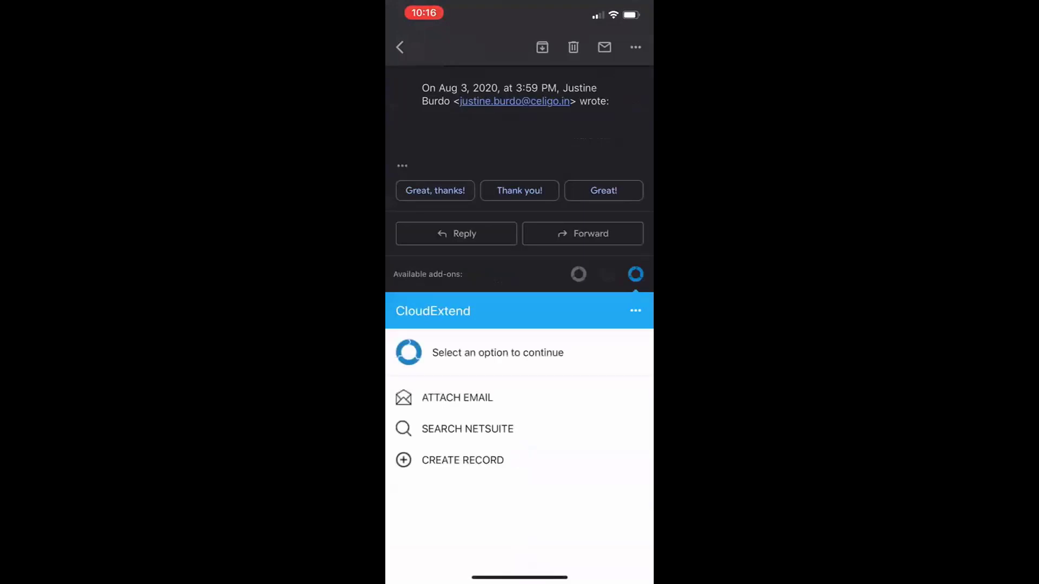
left_click(457, 397)
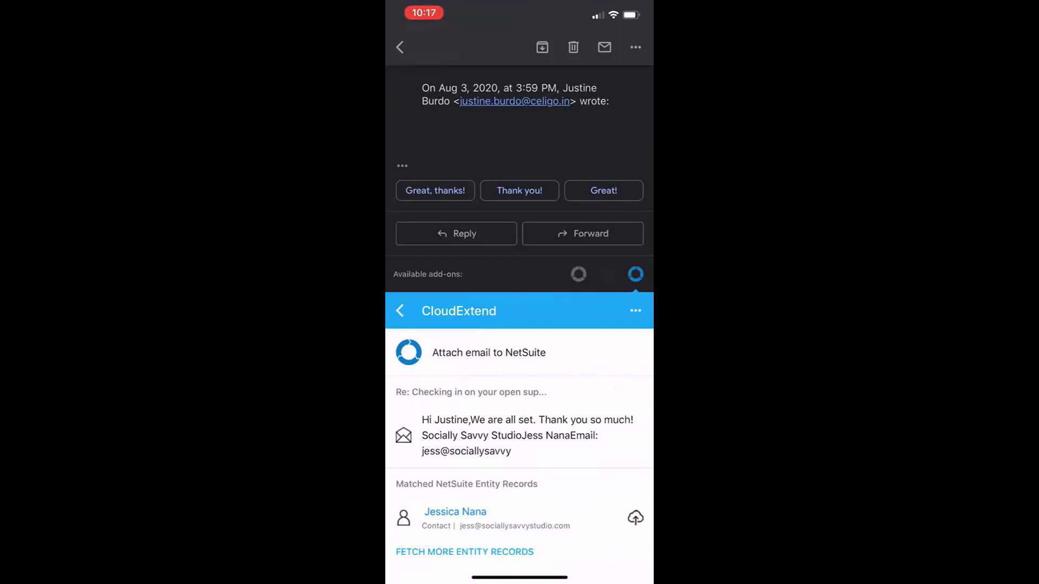
left_click(635, 517)
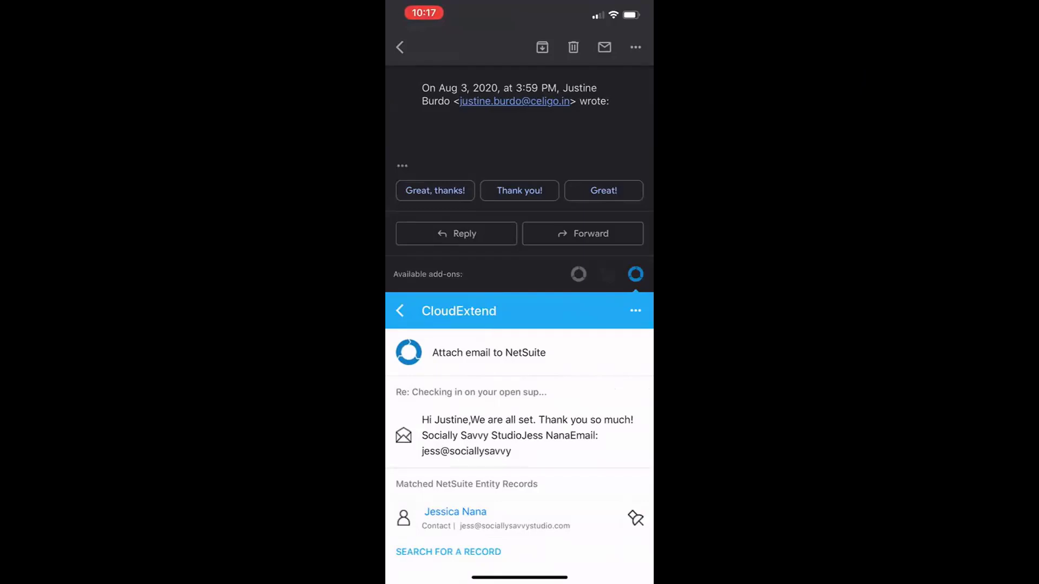
Start a NetSuite record search from the CloudExtend add-on and set the record type to Support Case.
scroll(519, 443, "down", 1)
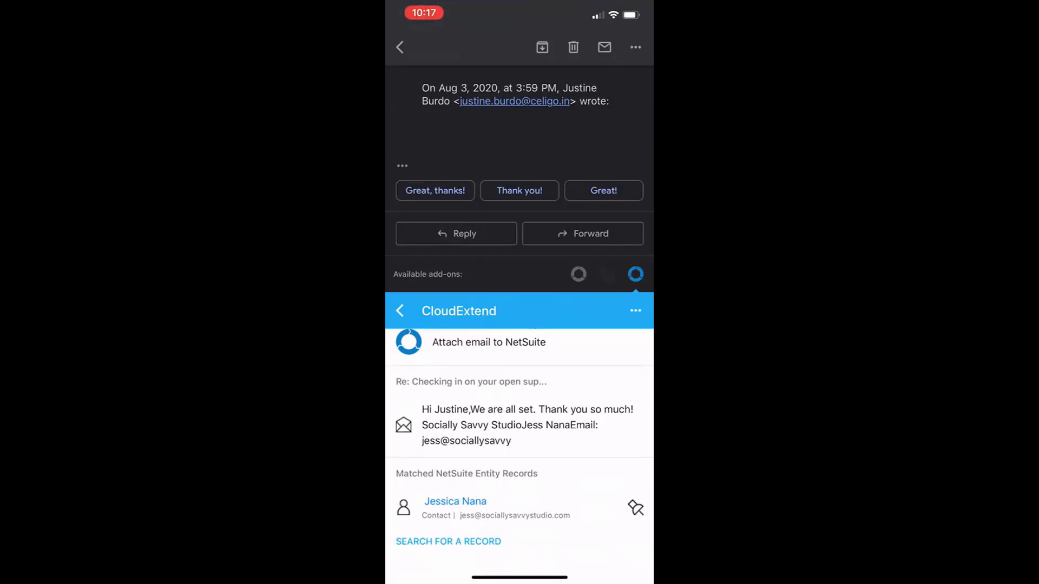
left_click(448, 541)
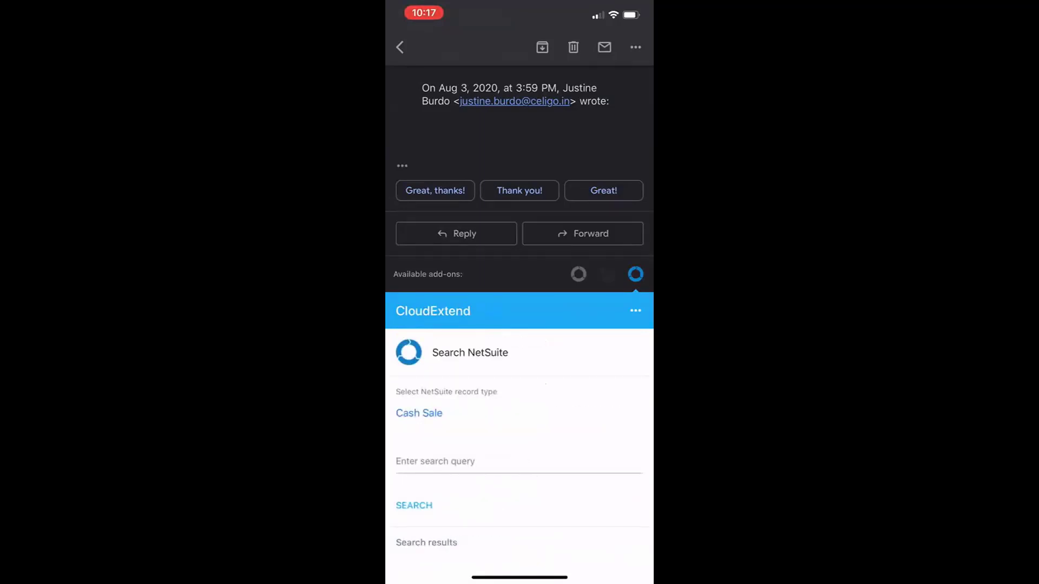
left_click(419, 413)
scroll(522, 492, "down", 8)
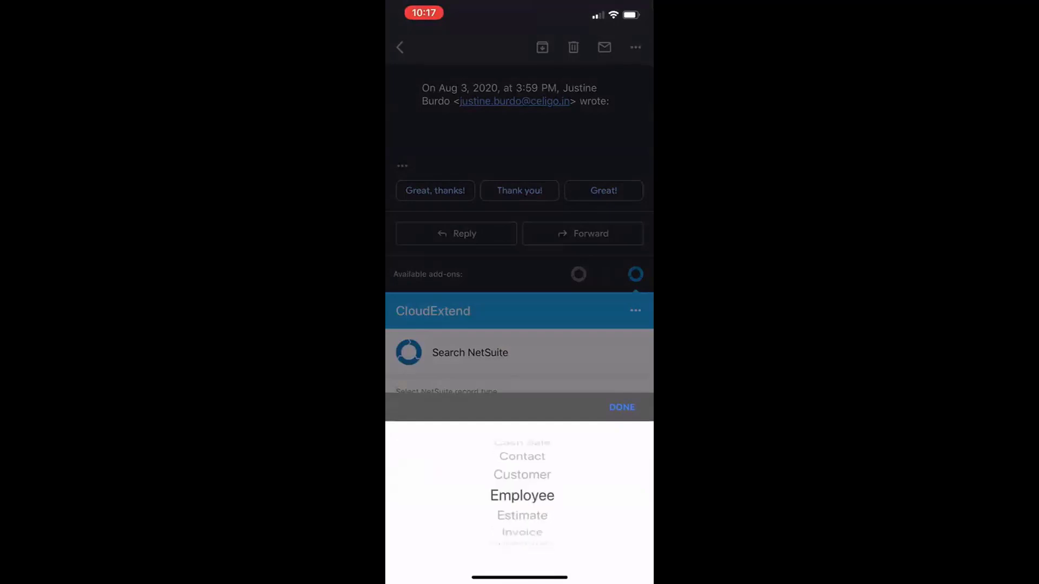
scroll(522, 492, "down", 3)
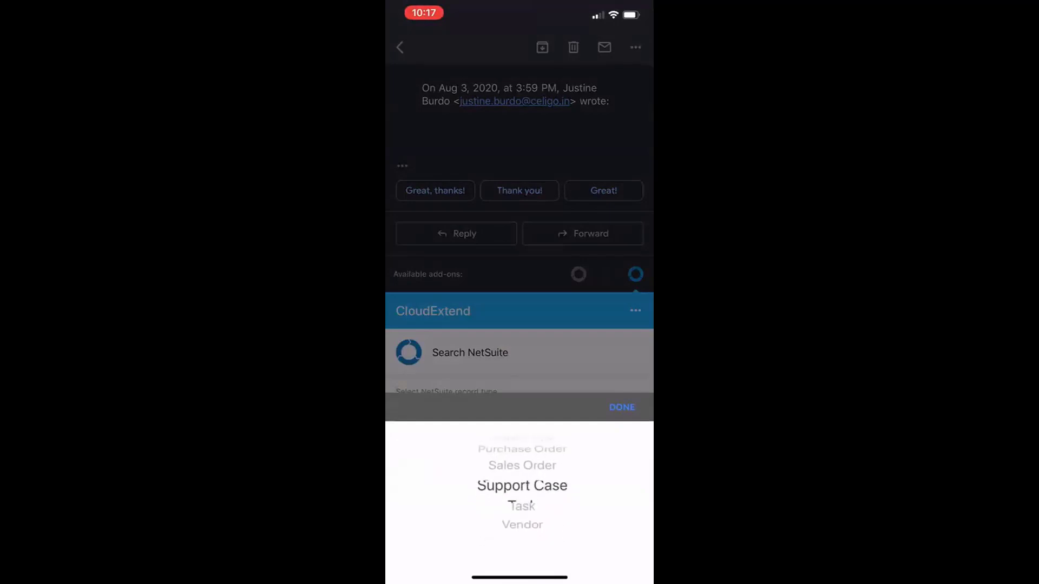
left_click(621, 407)
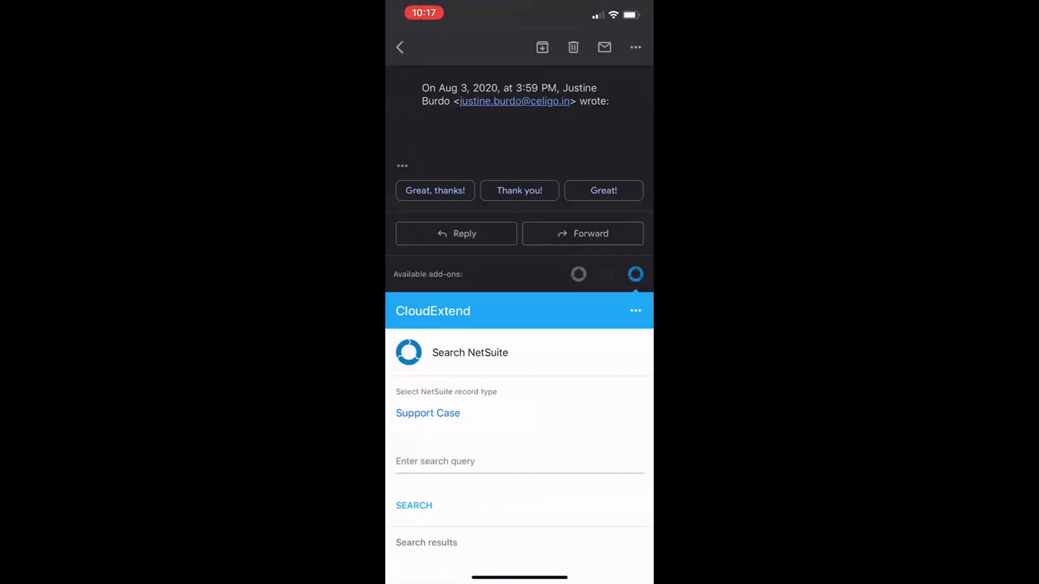
Search the NetSuite support cases for "Socially" and return to the Gmail inbox.
left_click(519, 462)
type("Socia")
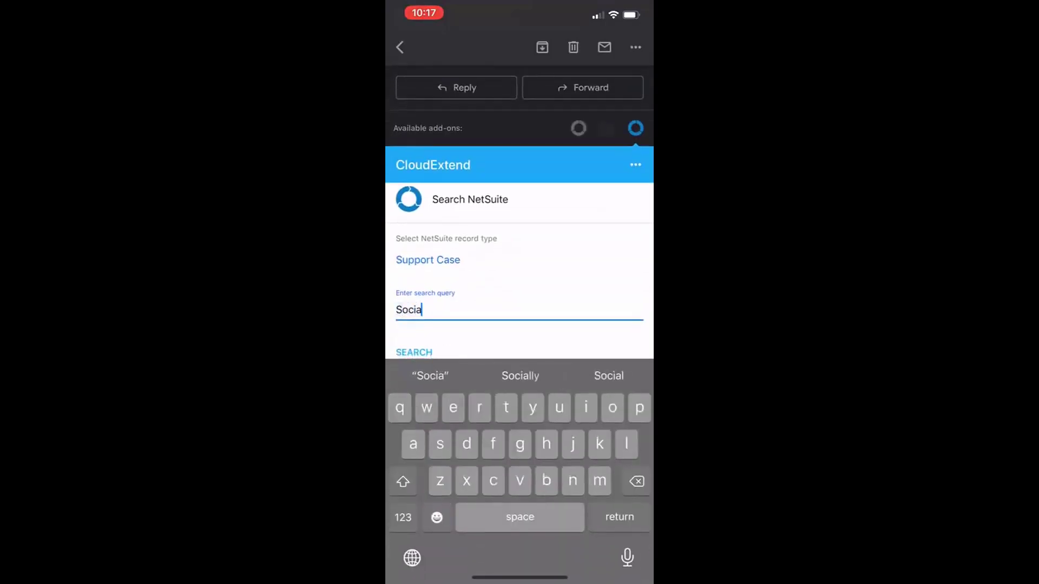
left_click(520, 375)
key("Return")
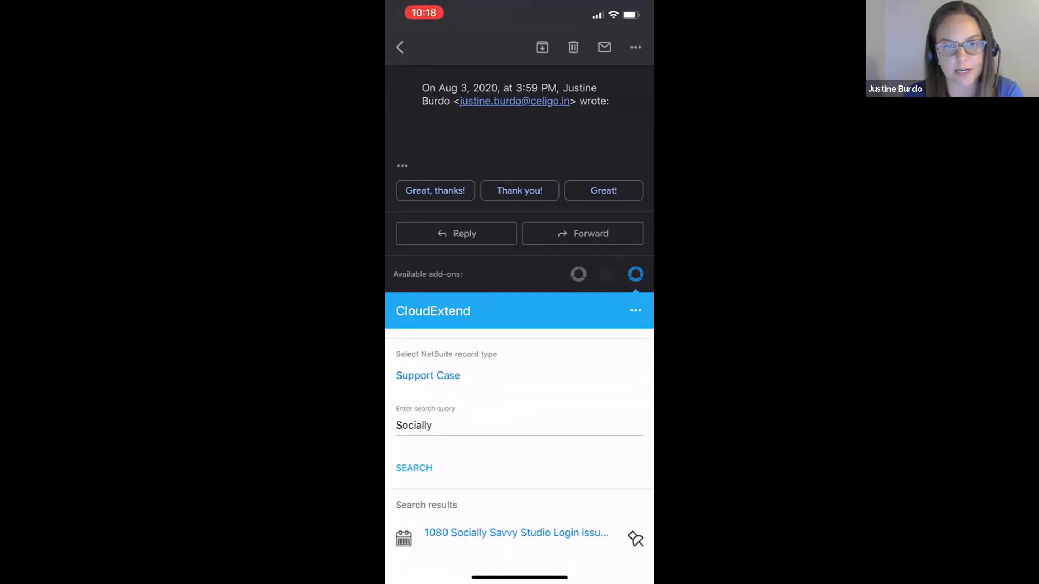
left_click(399, 47)
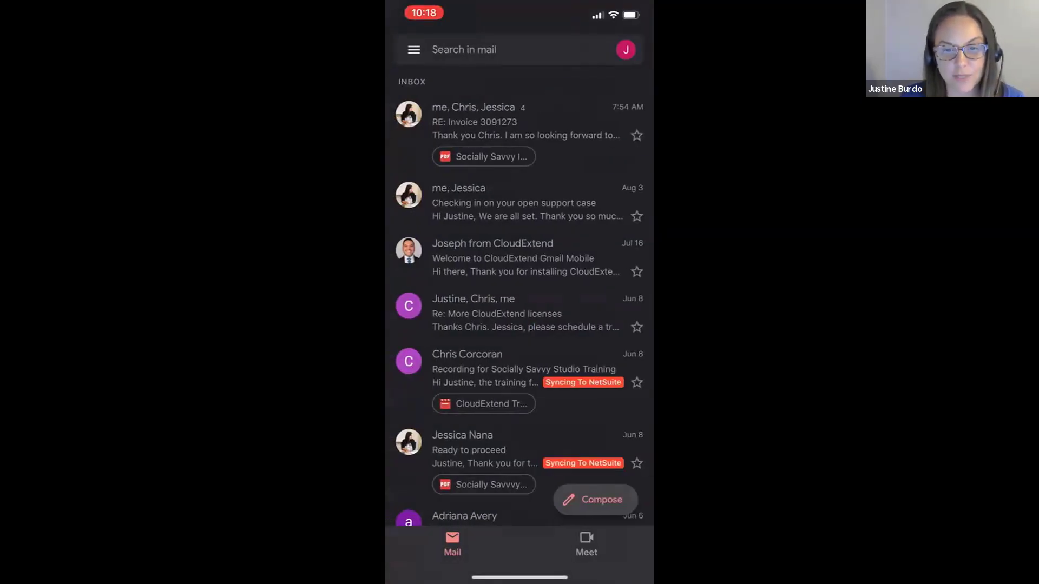
scroll(519, 279, "down", 3)
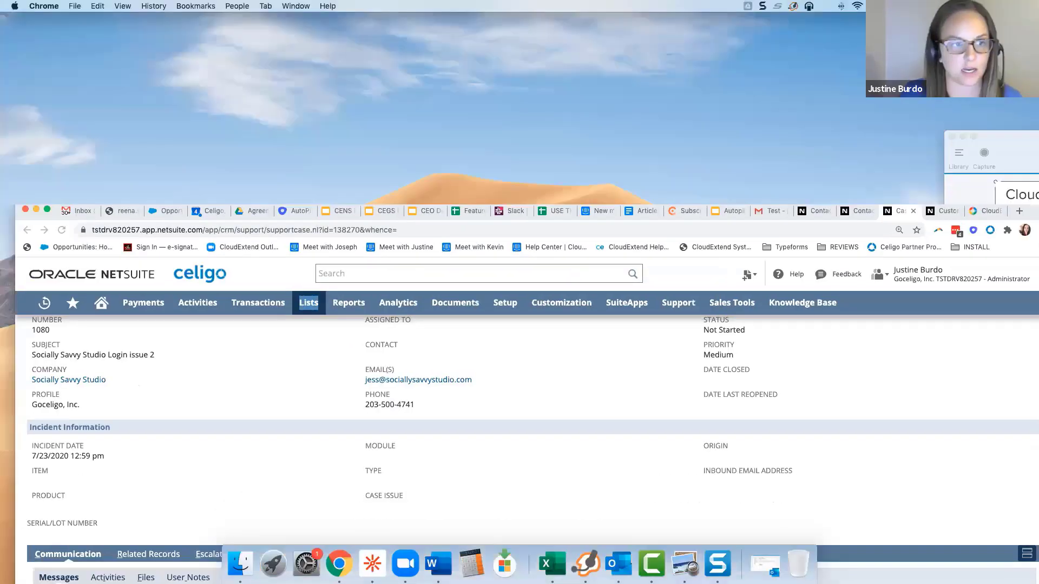
Switch to Chrome on the desktop and check the refreshed messages on the "Socially Savvy Studio Login issue 2" support case.
left_click_drag(683, 207, 668, 21)
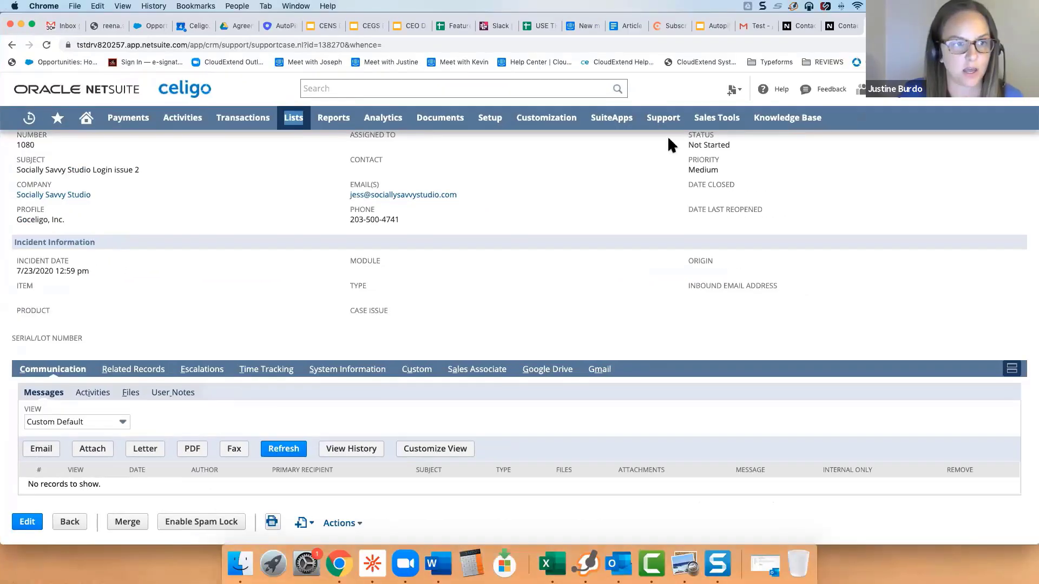
scroll(226, 301, "up", 3)
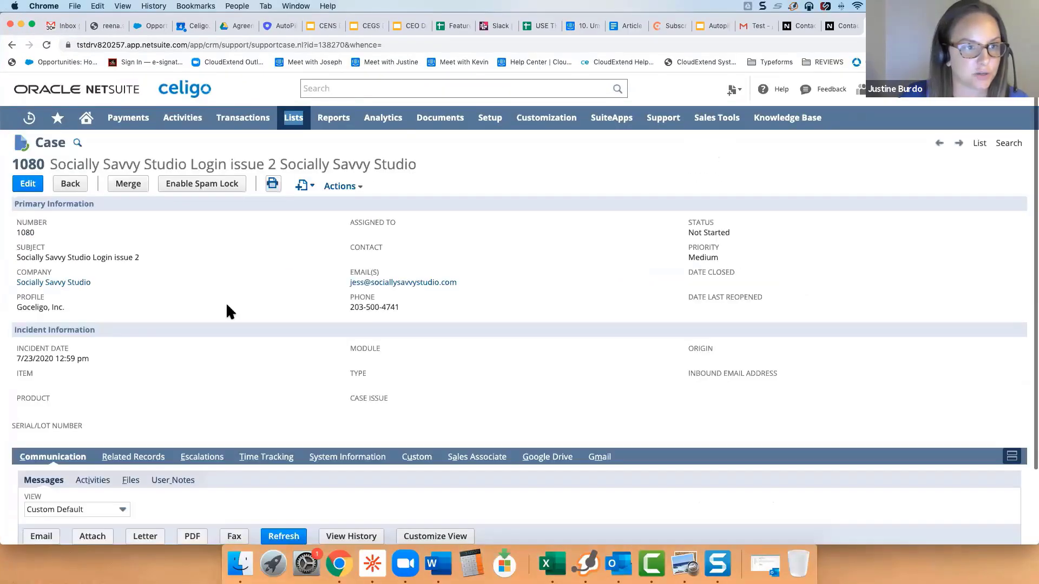
scroll(280, 314, "down", 3)
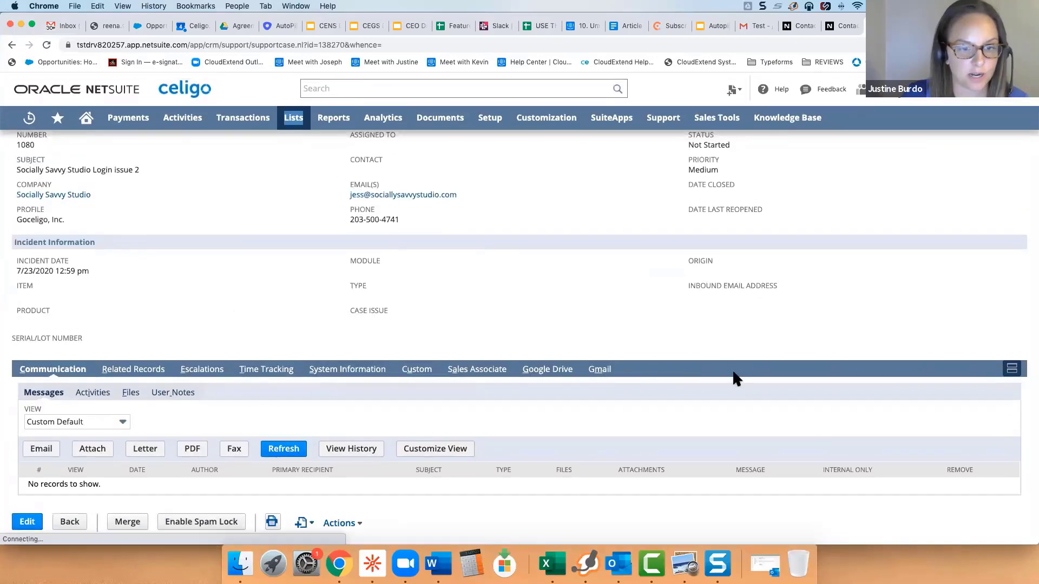
scroll(670, 383, "down", 5)
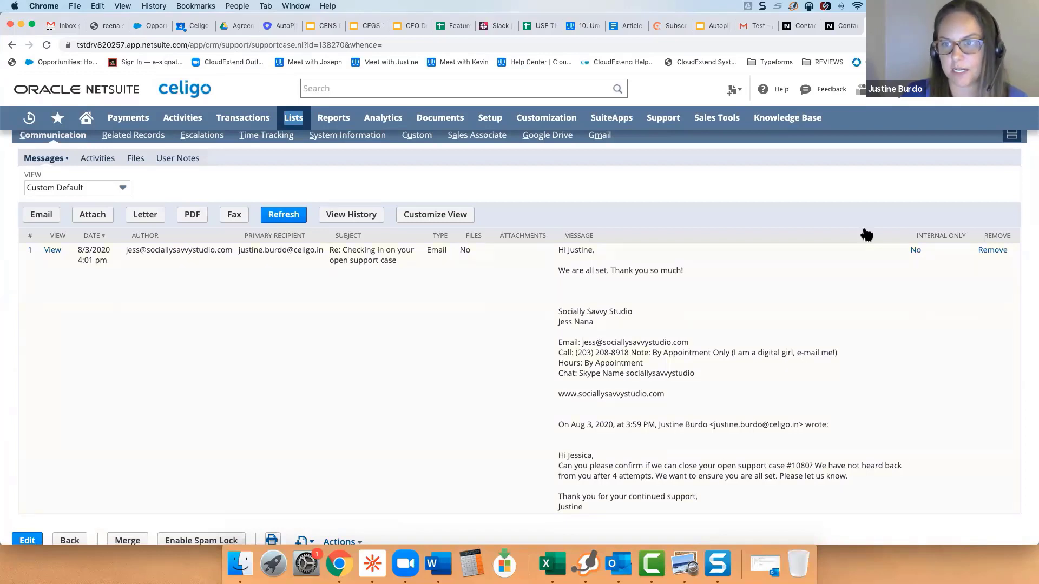
scroll(862, 232, "up", 1)
Check the refreshed communication messages on the matched NetSuite contact record and return to the support case.
left_click(845, 26)
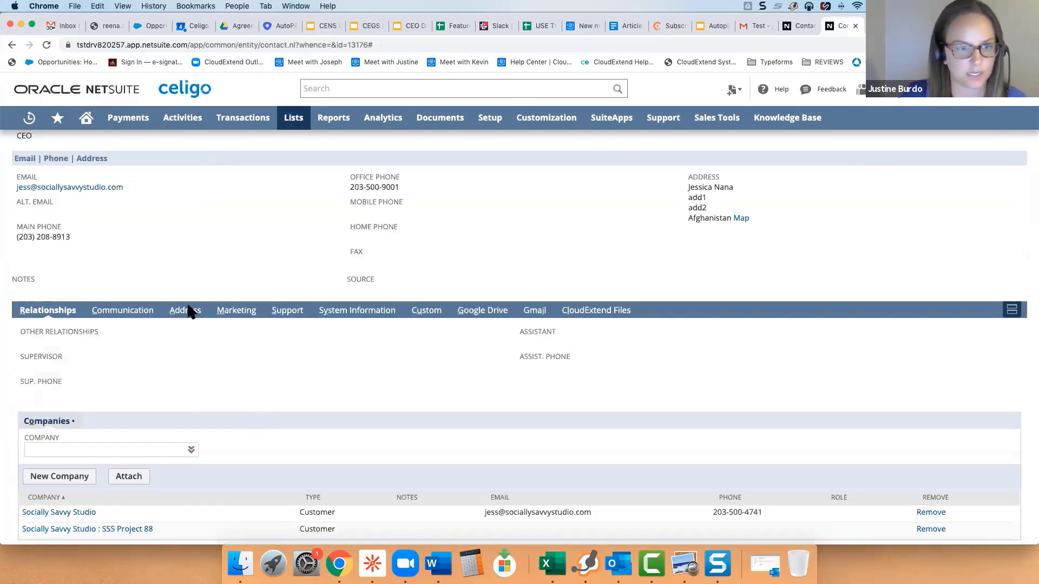
left_click(130, 310)
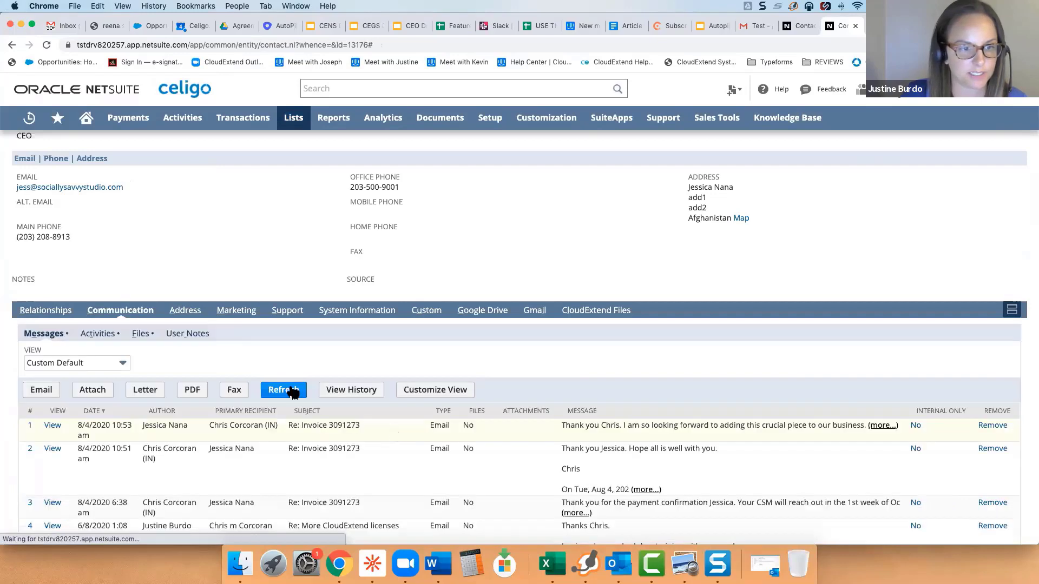
scroll(290, 357, "down", 1)
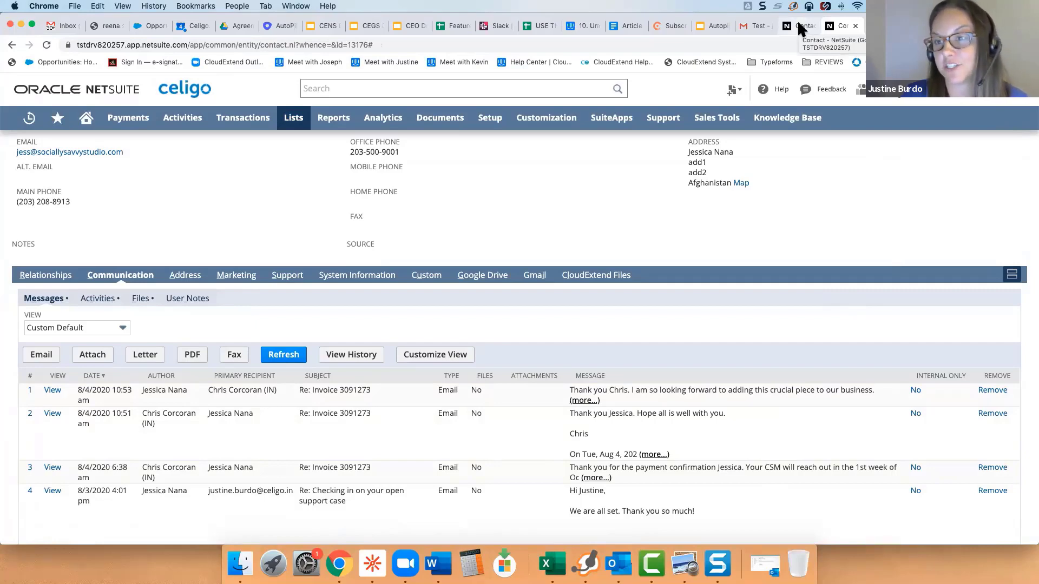
left_click(885, 26)
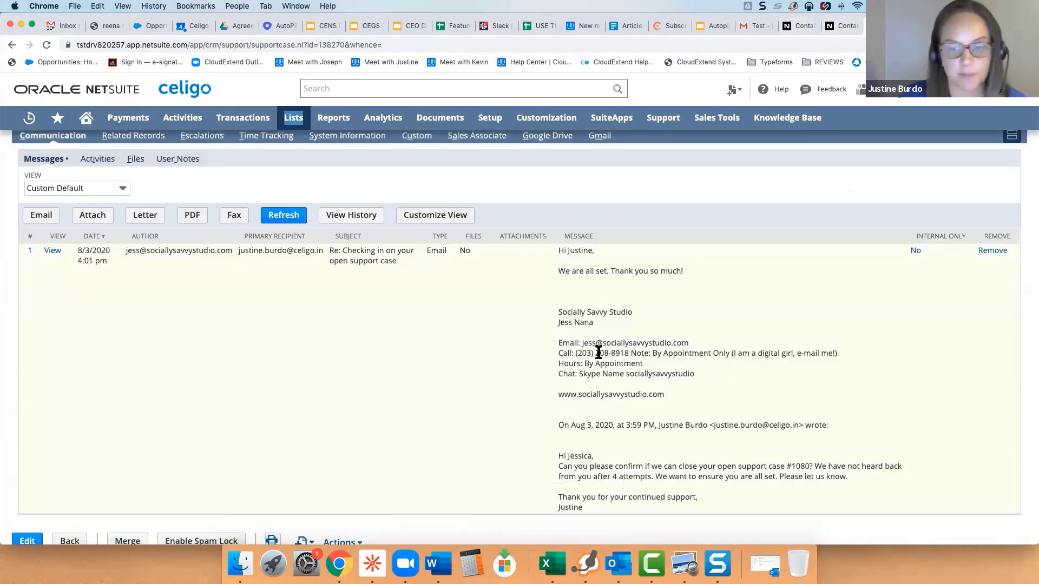